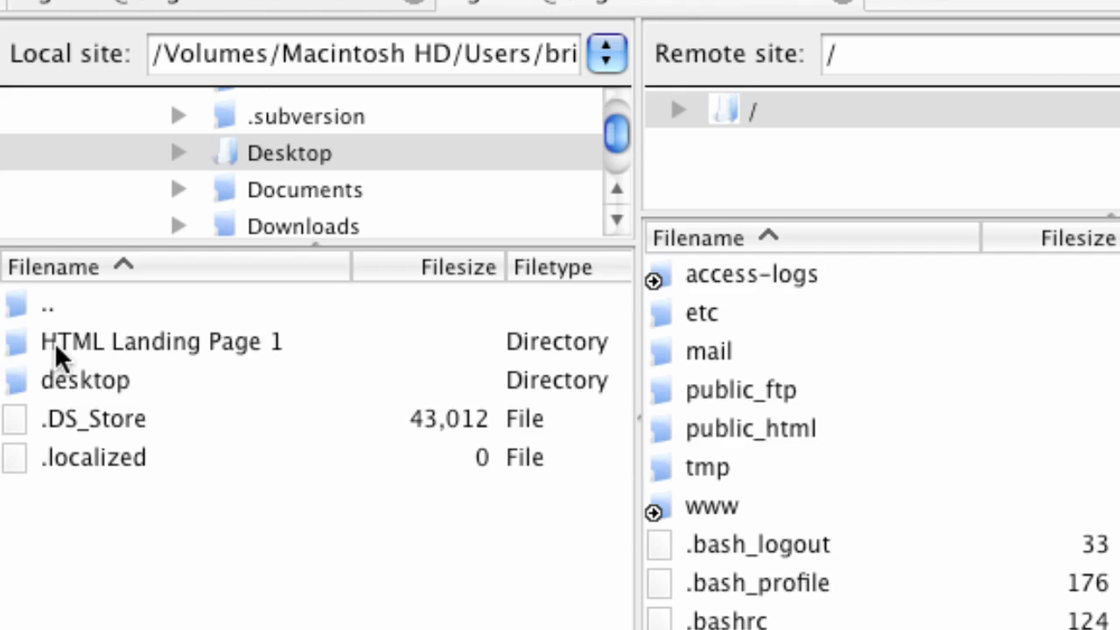
Step: Open the HTML Landing Page 1 folder on the local site and the public_html folder on the remote site
left_click(140, 347)
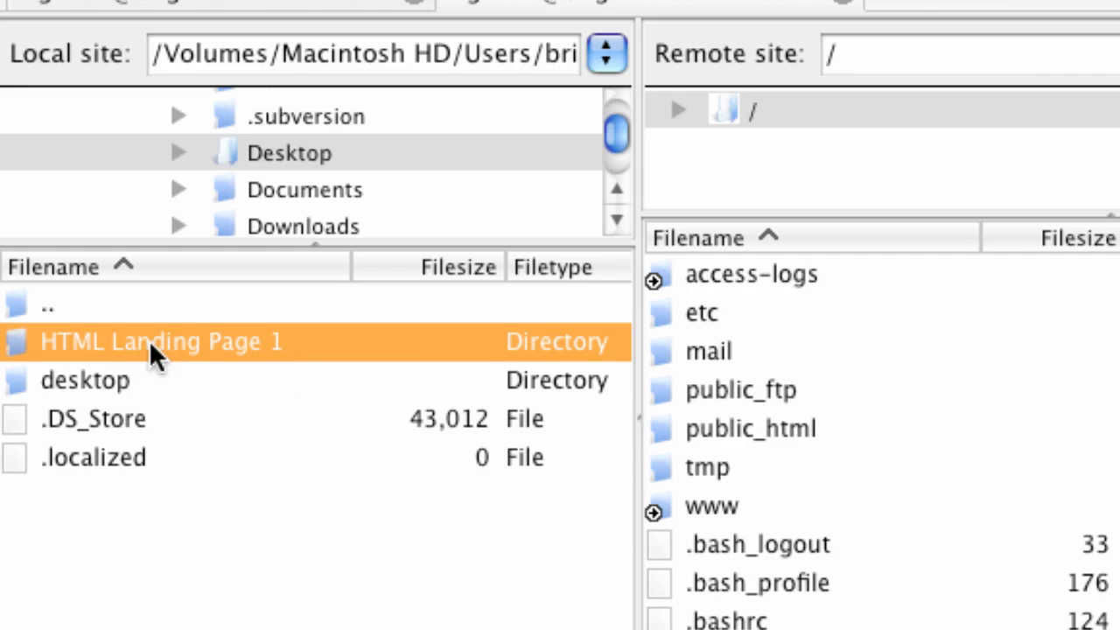
double_click(150, 350)
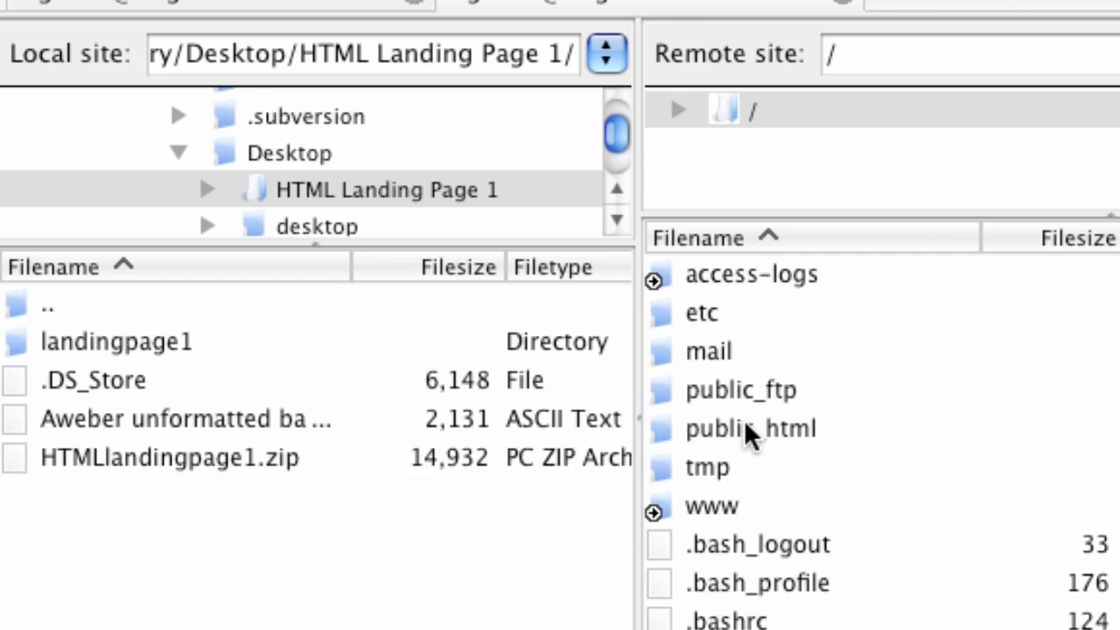
left_click(752, 441)
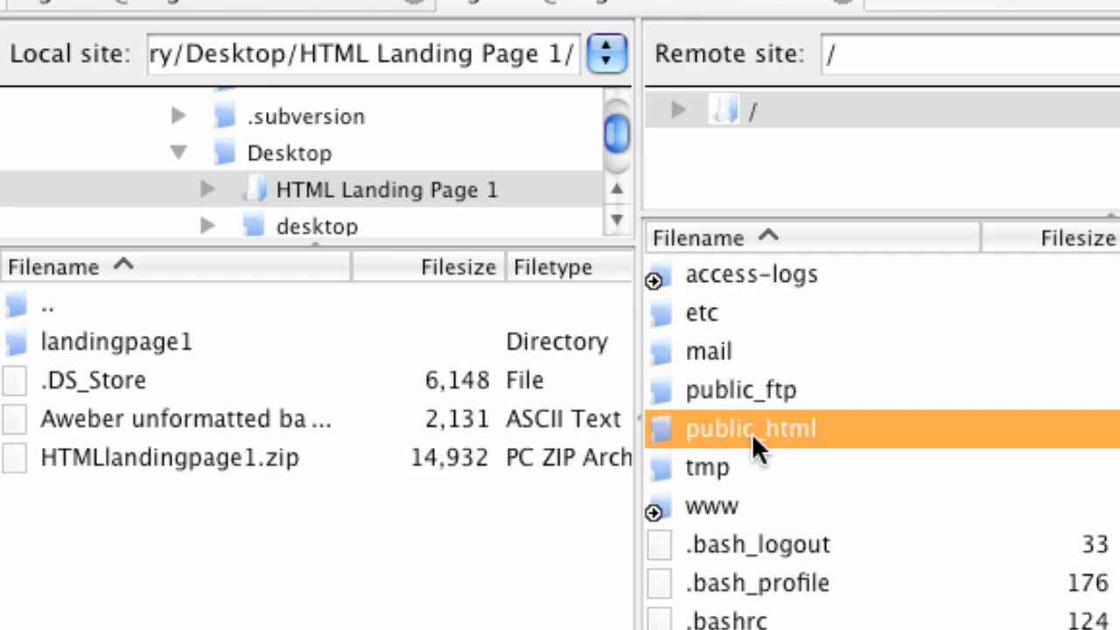
double_click(752, 442)
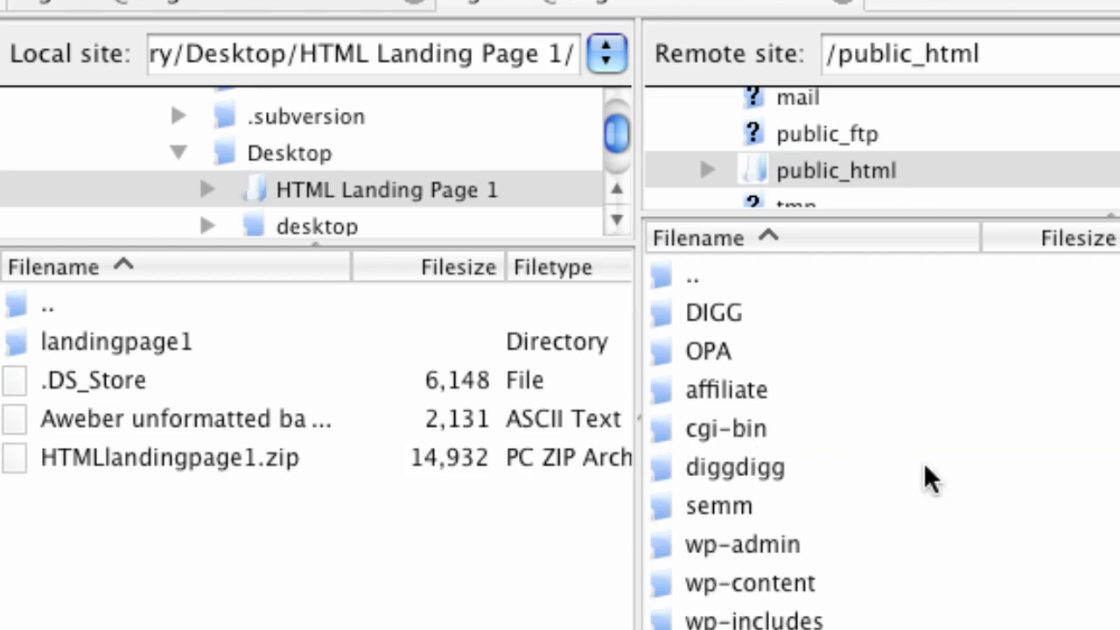
Step: Create a directory named landingpage inside the remote public_html folder
scroll(929, 477, "down", 6)
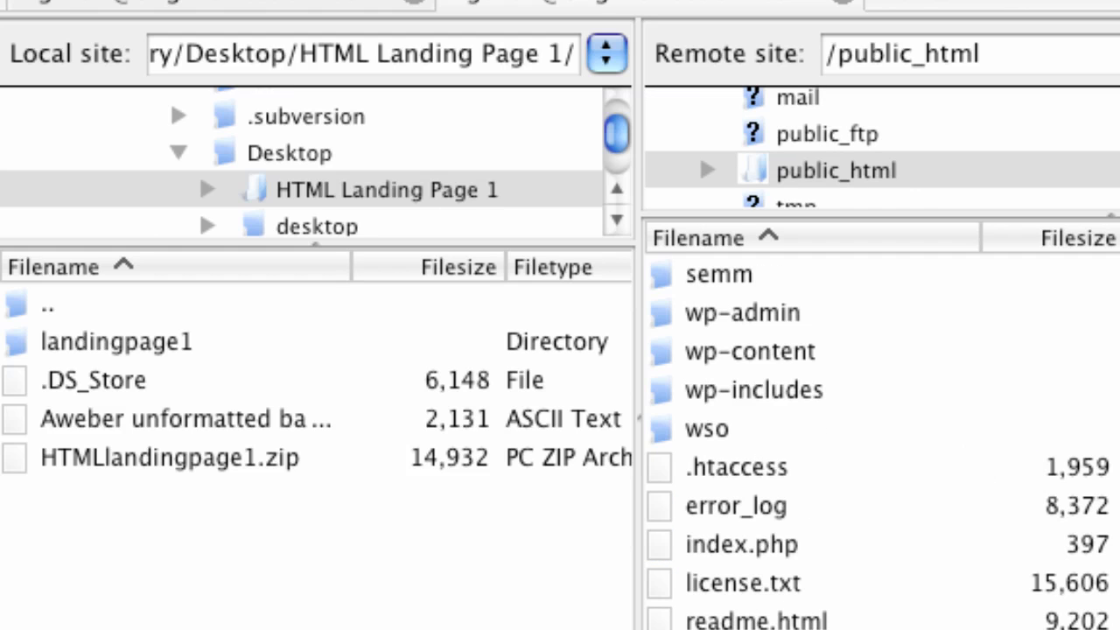
scroll(878, 446, "up", 6)
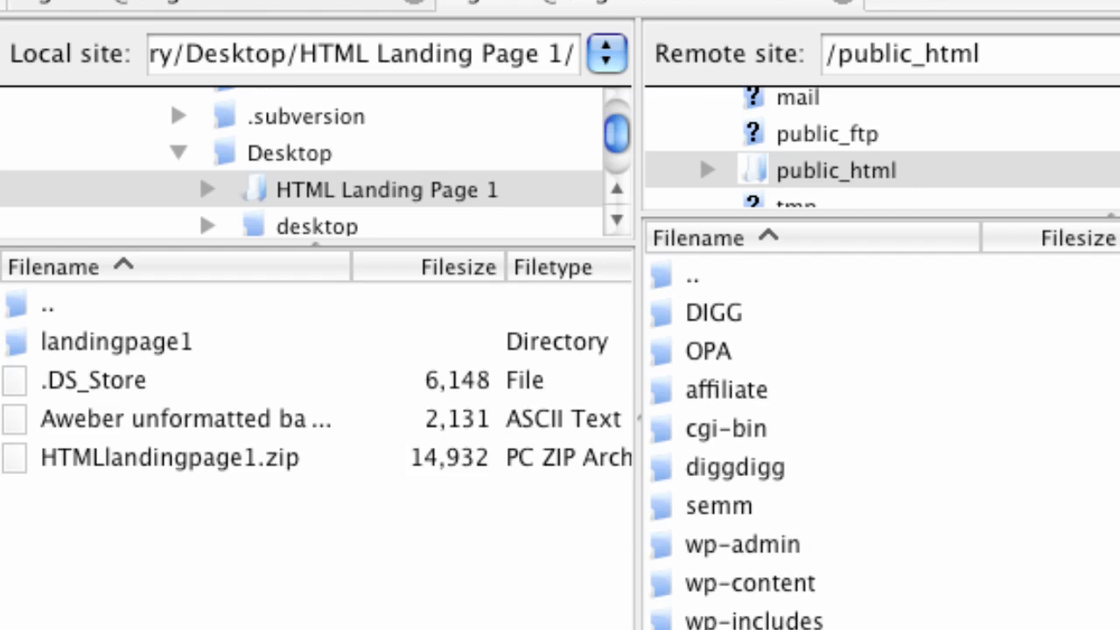
scroll(875, 446, "down", 10)
scroll(875, 446, "up", 10)
scroll(875, 446, "down", 5)
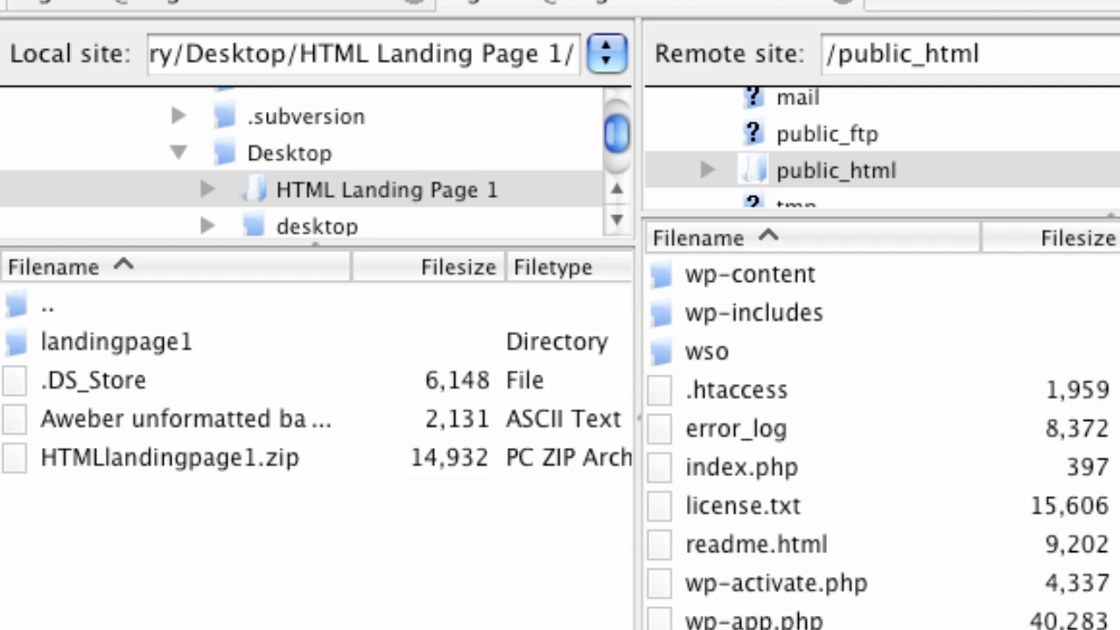
scroll(725, 320, "down", 2)
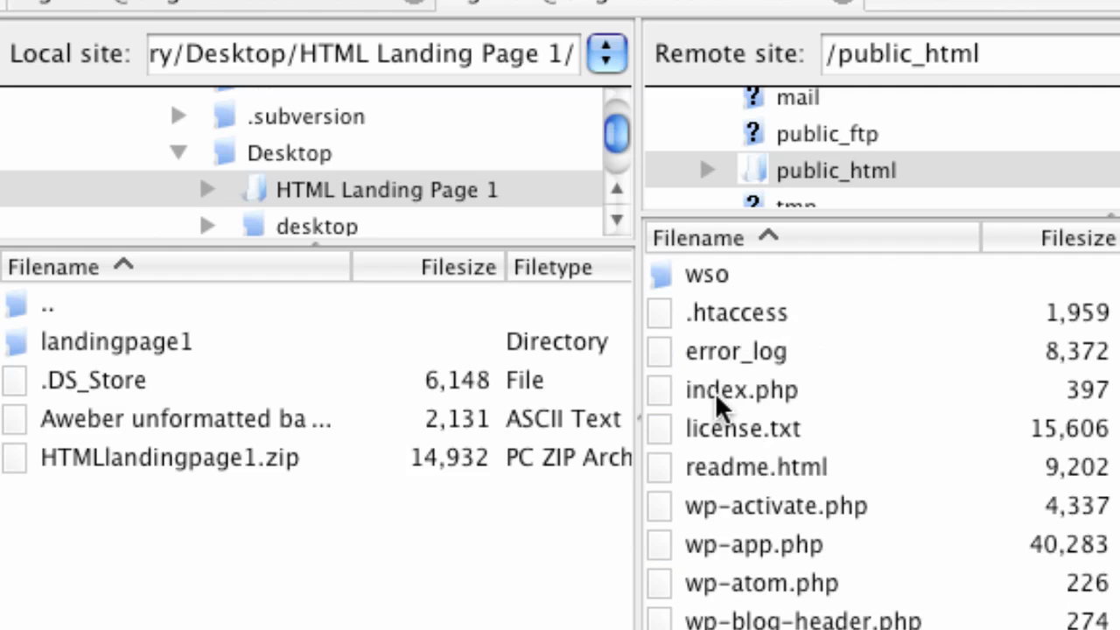
right_click(819, 378)
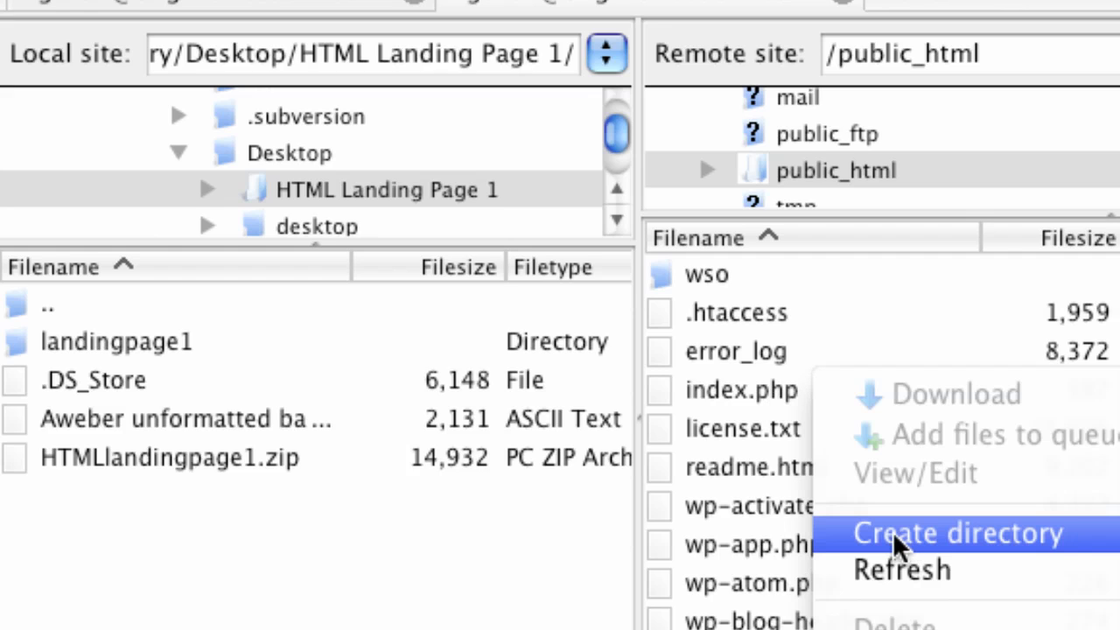
left_click(797, 302)
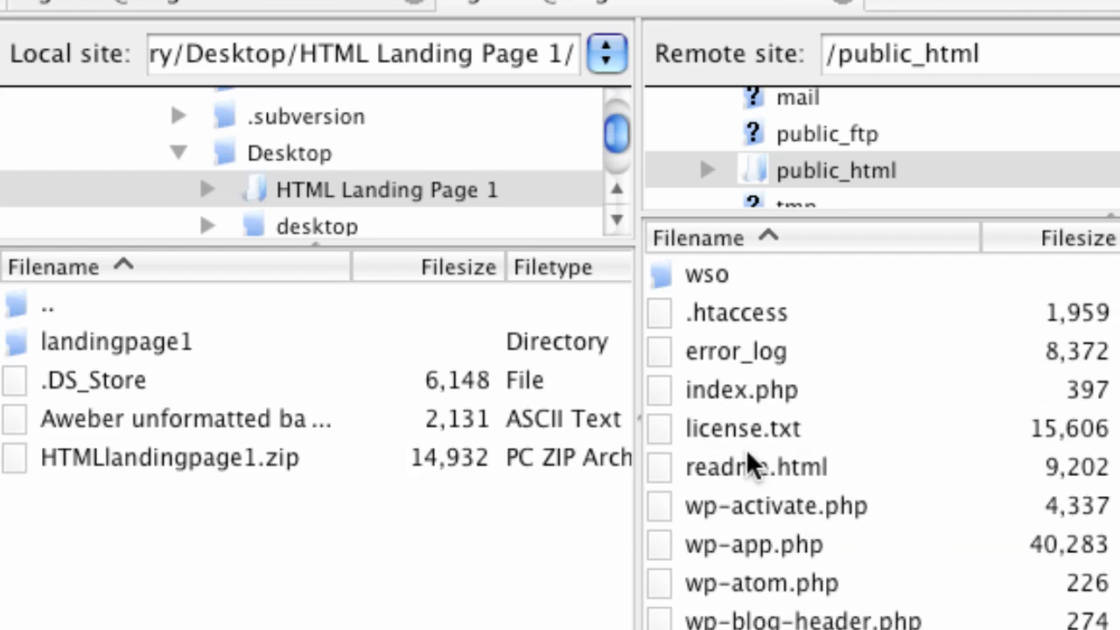
right_click(699, 467)
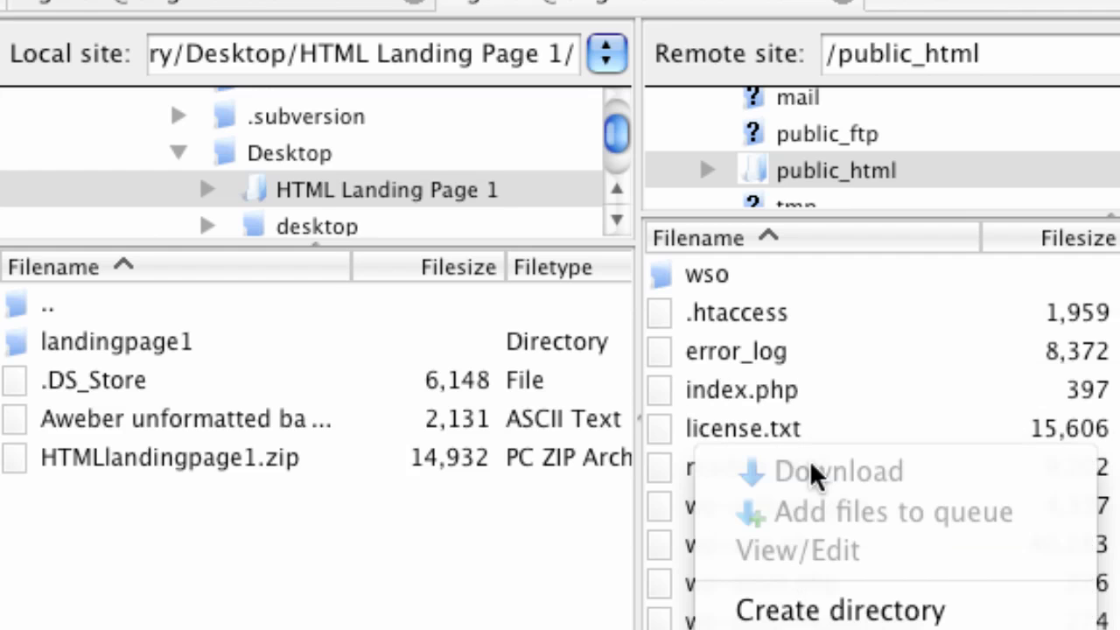
left_click(853, 610)
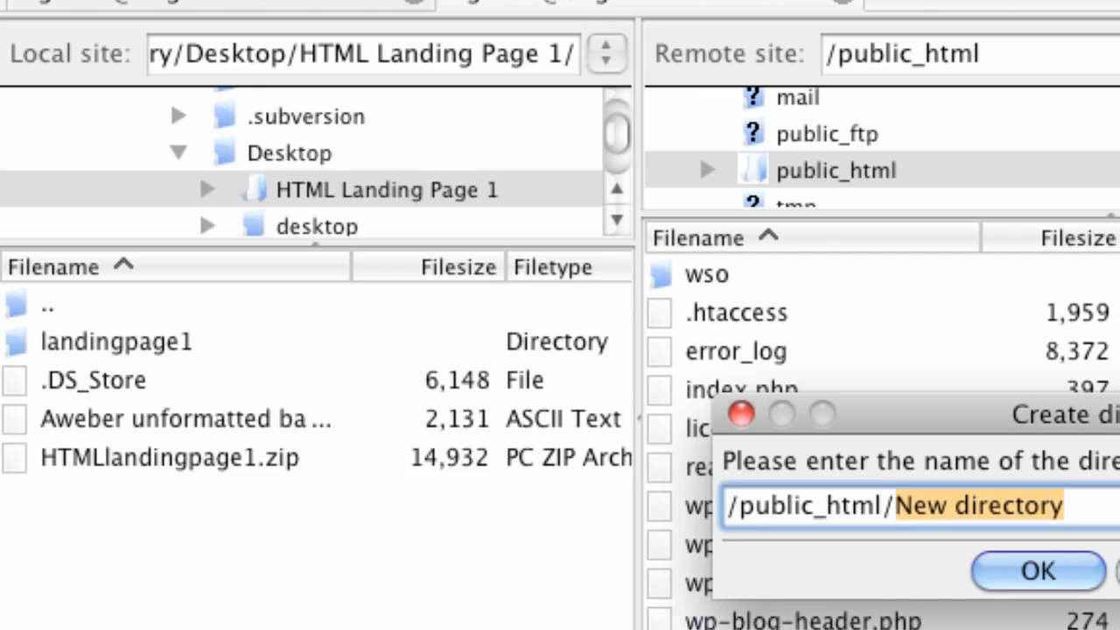
type("landing")
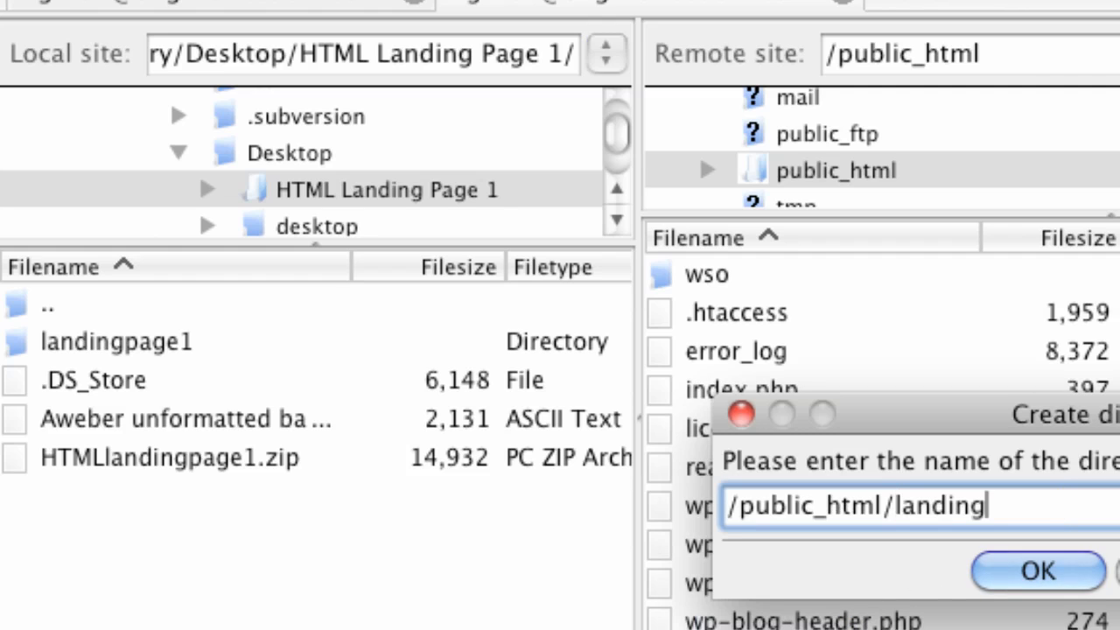
type("page")
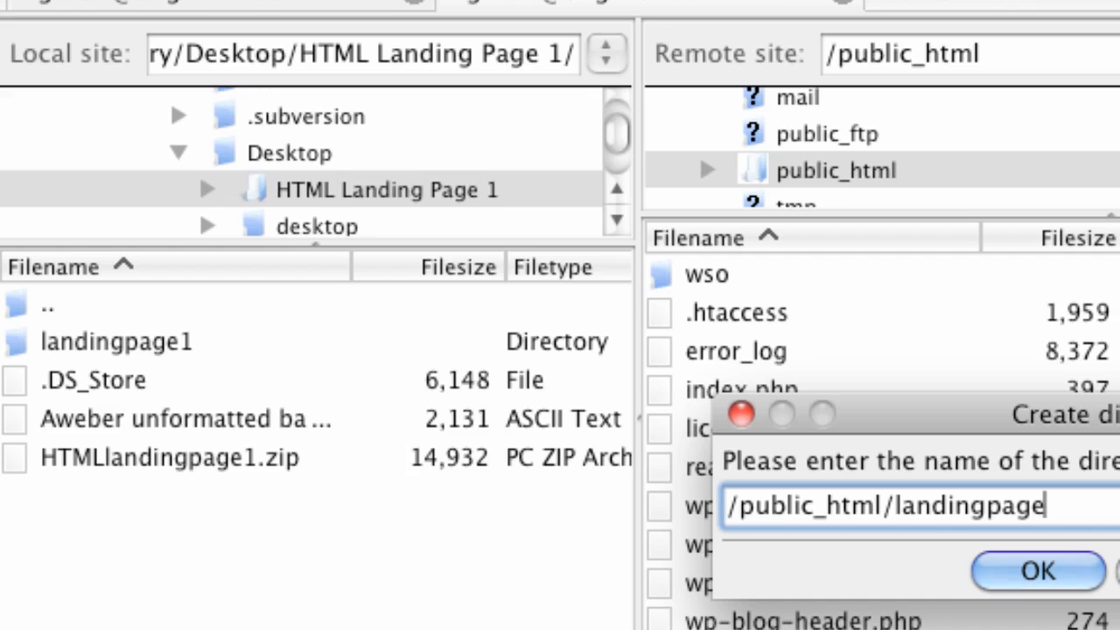
left_click(1057, 586)
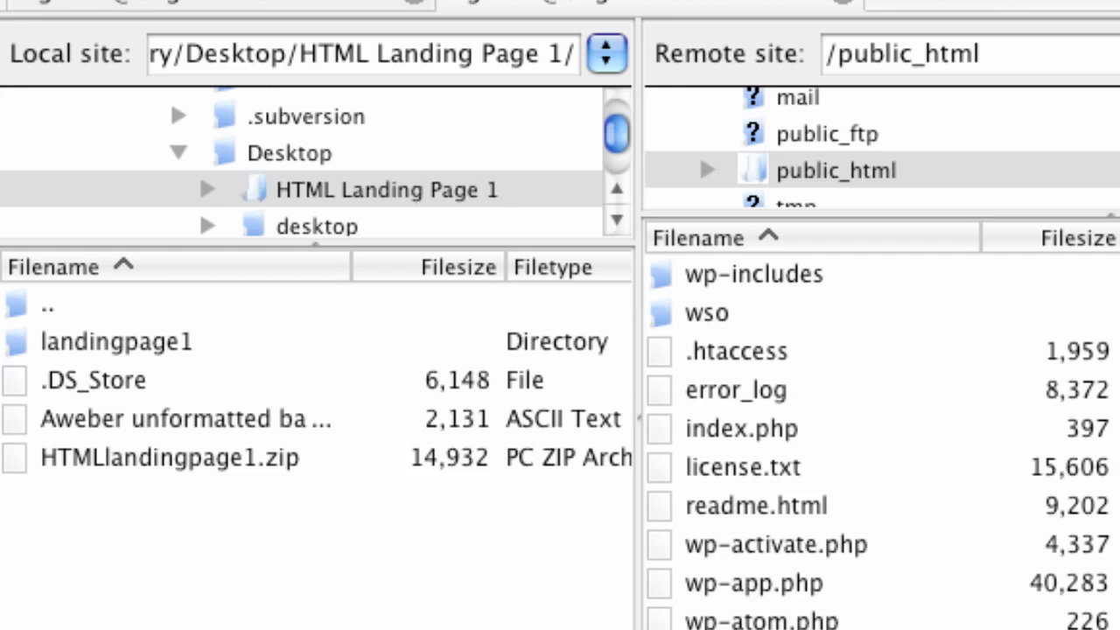
Step: Open the remote landingpage folder in public_html and the local landingpage1 folder
scroll(875, 438, "down", 3)
scroll(875, 437, "down", 3)
scroll(875, 438, "up", 8)
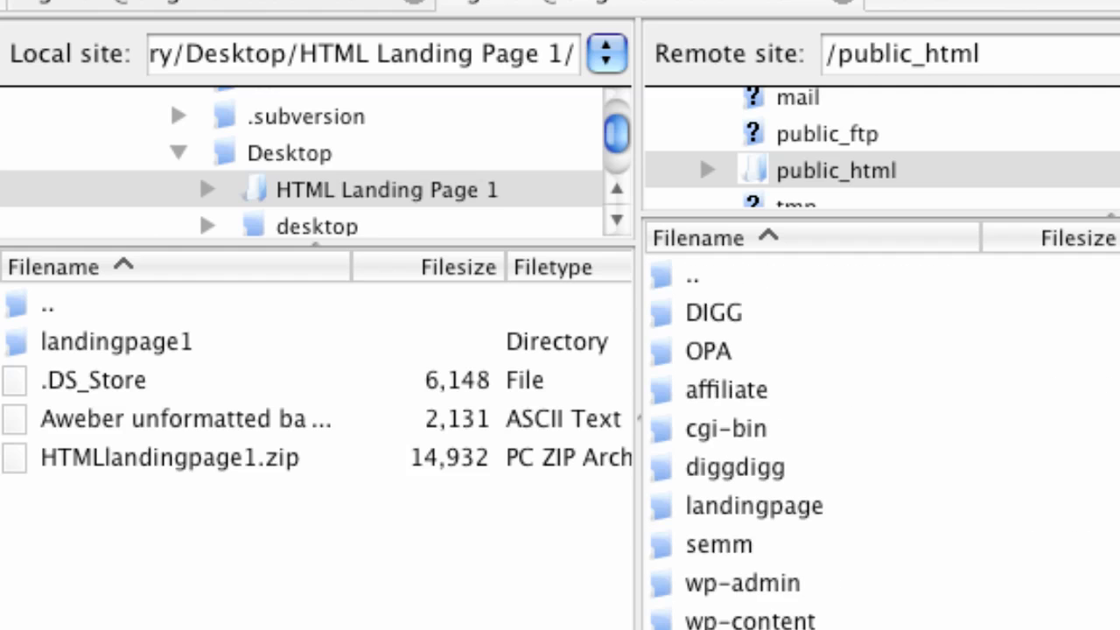
left_click(753, 512)
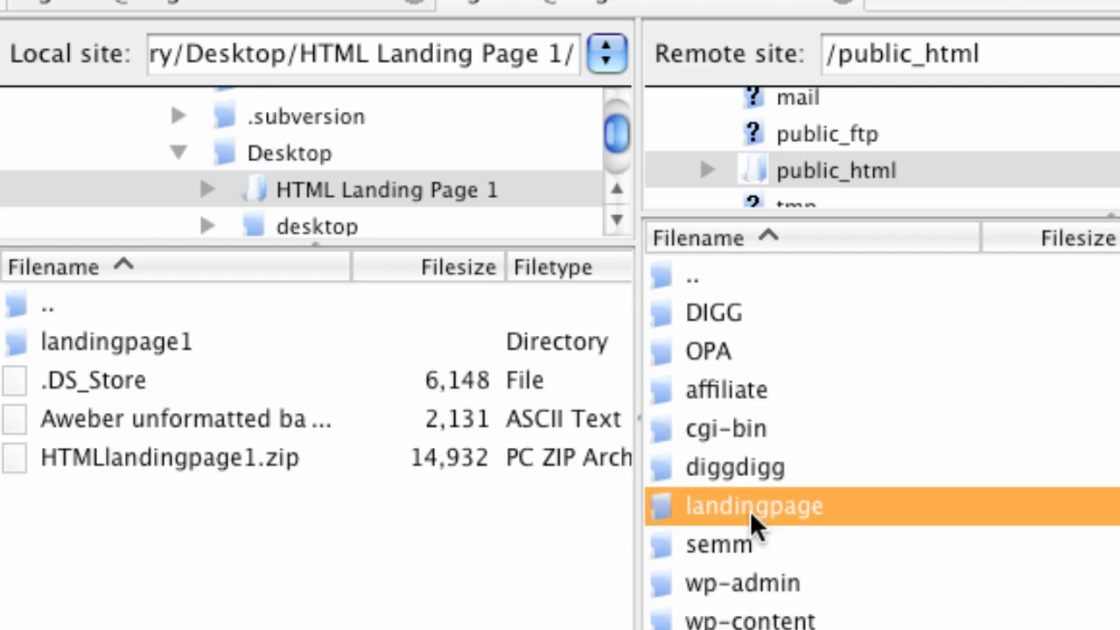
double_click(663, 507)
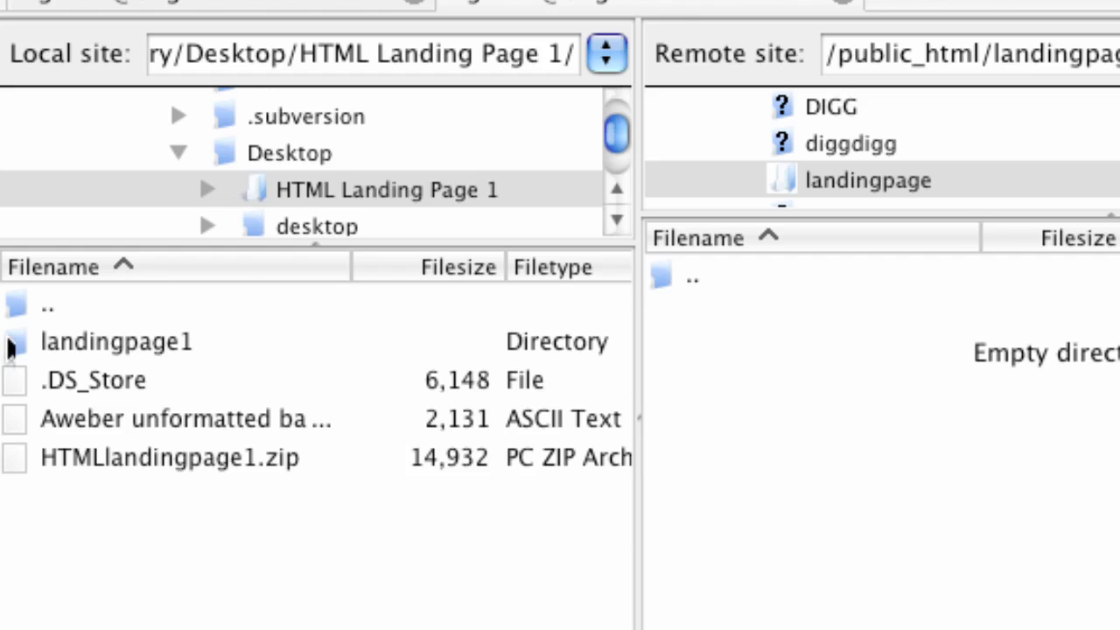
double_click(128, 341)
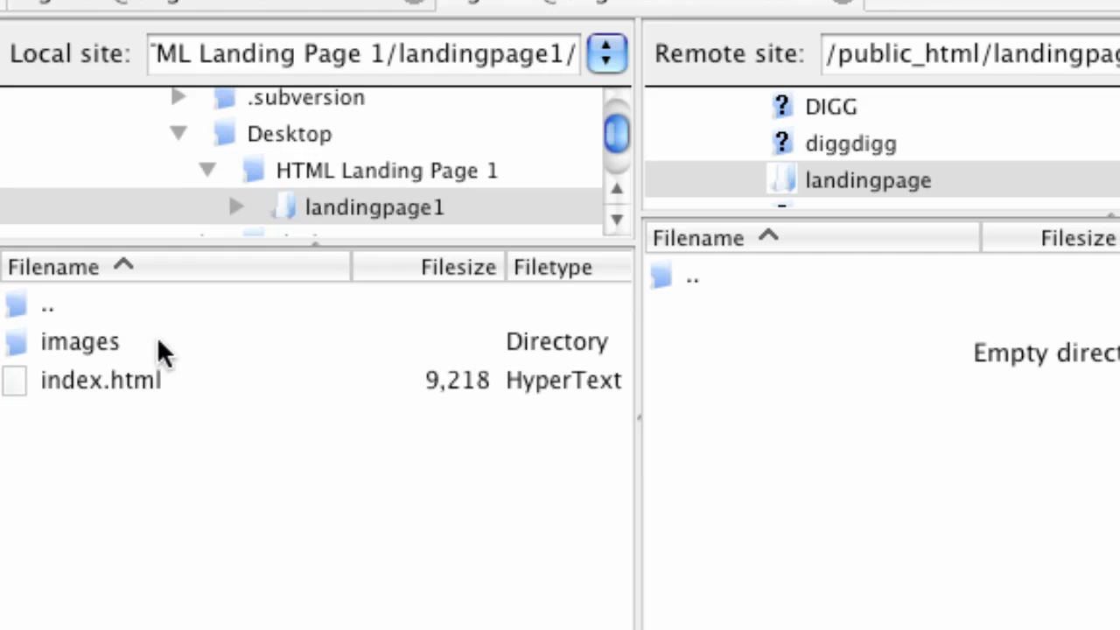
Step: Upload the local images folder and index.html together into the remote landingpage directory
left_click(100, 383)
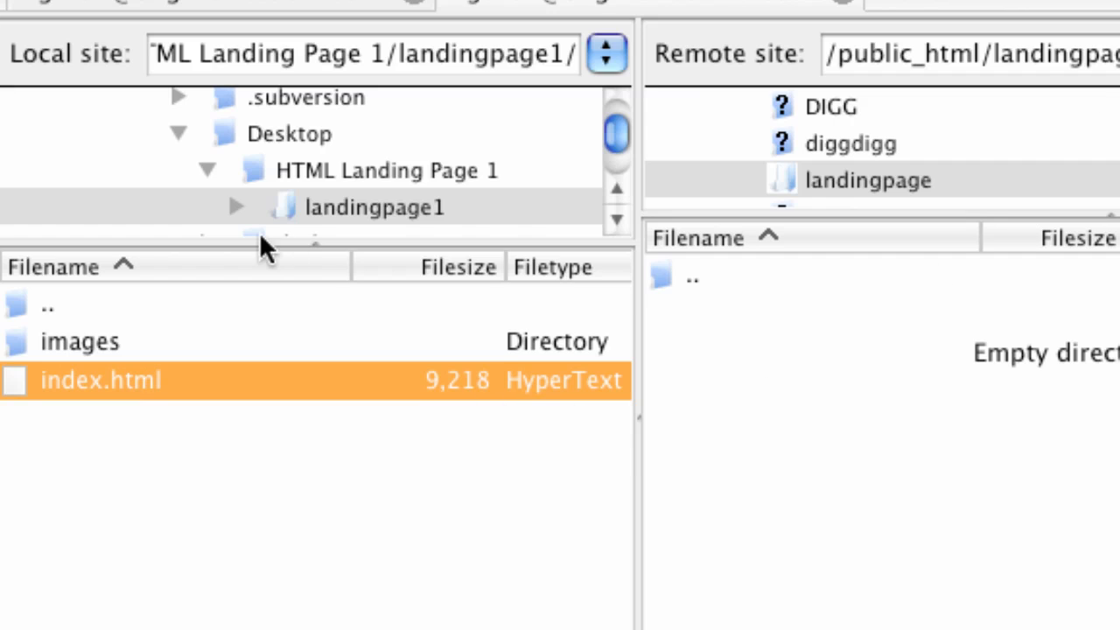
left_click(72, 343)
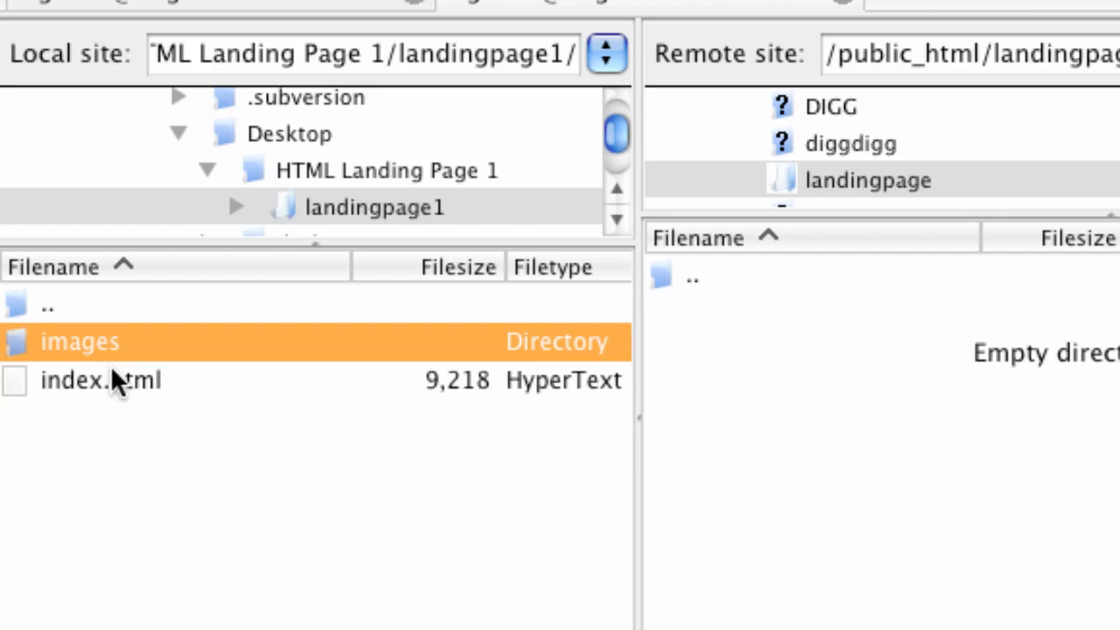
left_click(112, 385, "shift")
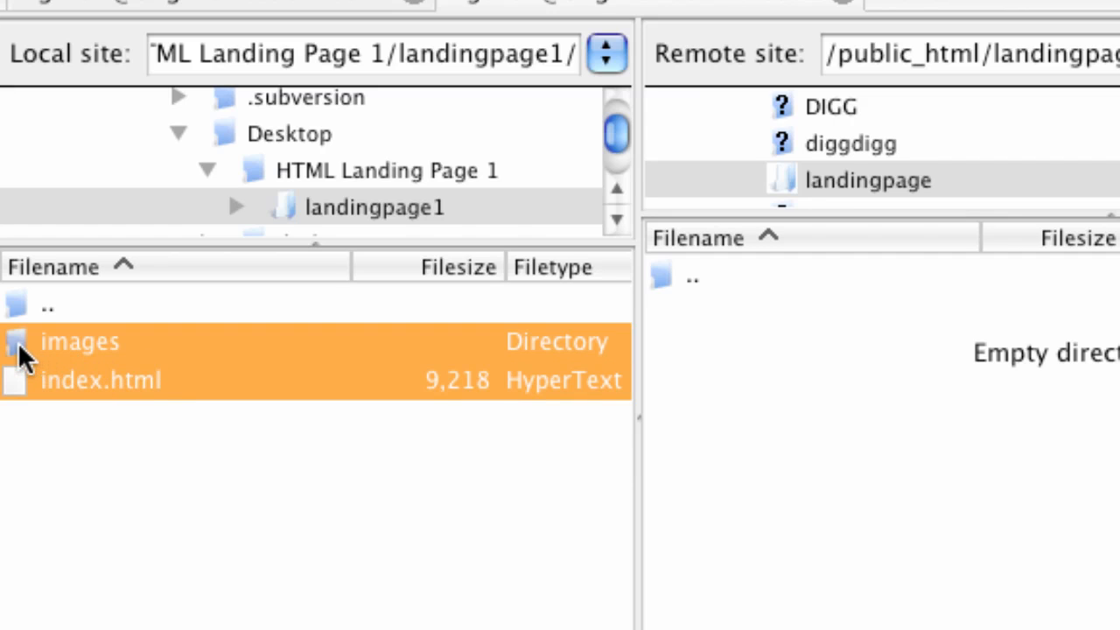
left_click_drag(16, 343, 761, 441)
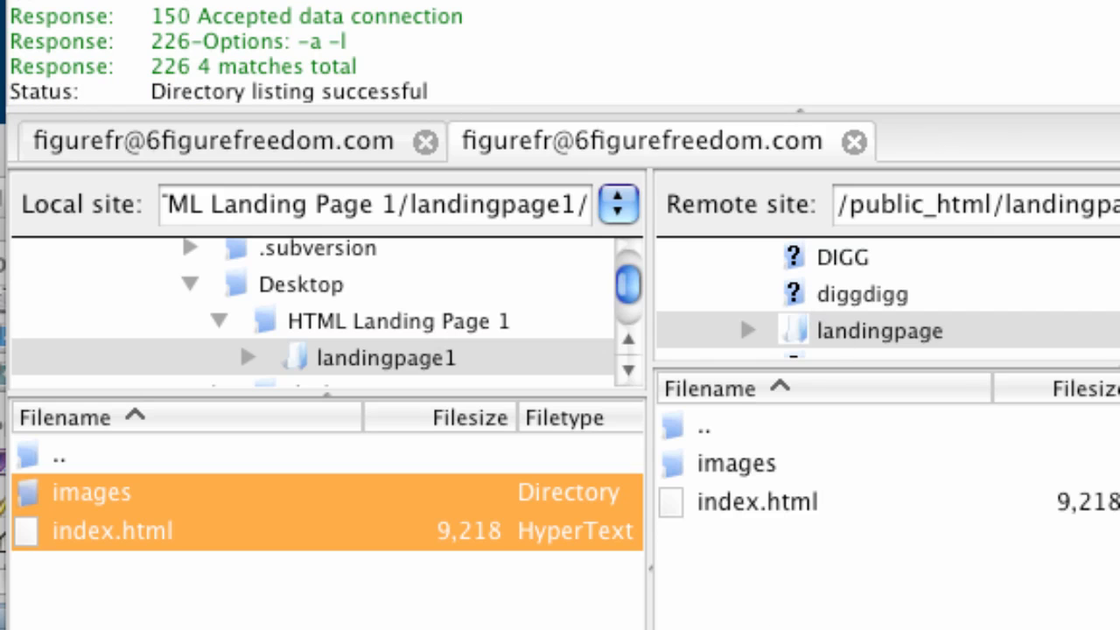
Step: Check the contents of the uploaded images folder within the remote landingpage directory
left_click(721, 538)
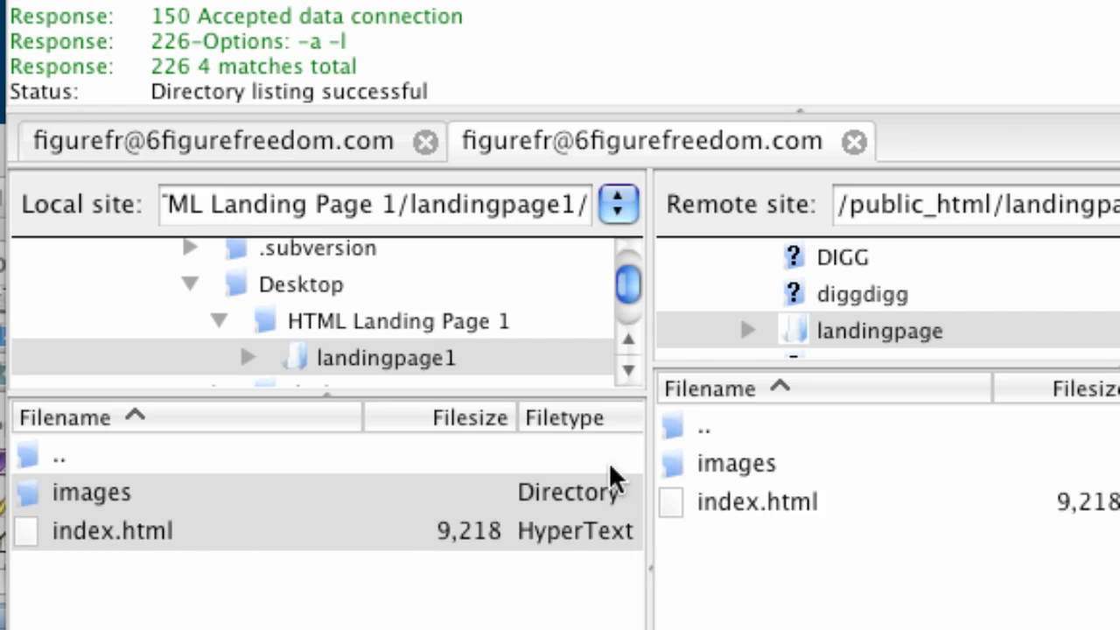
double_click(777, 477)
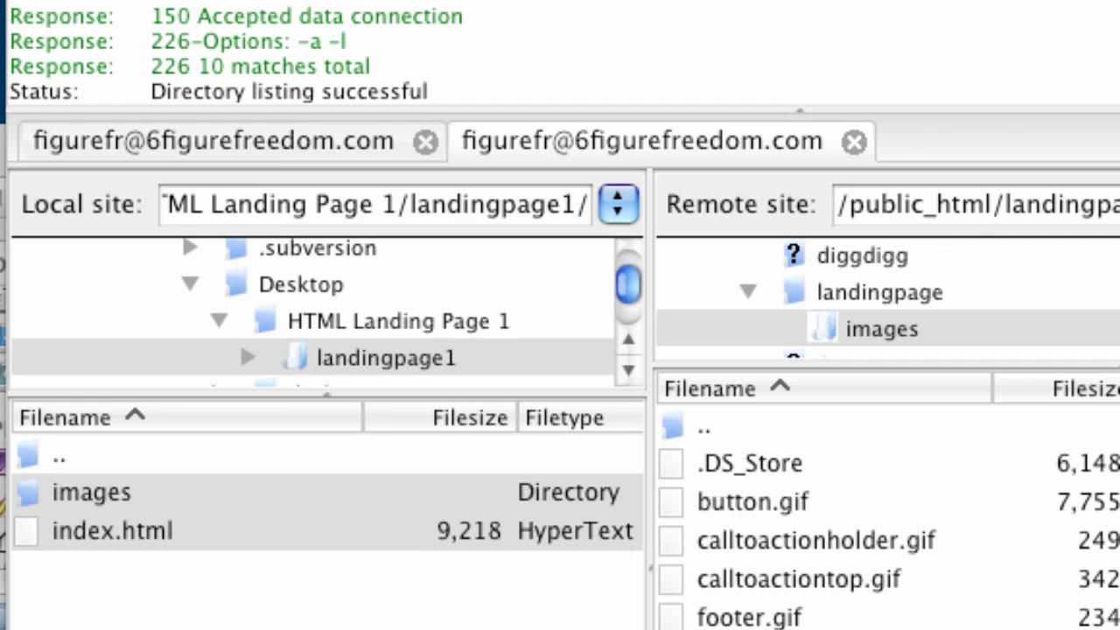
left_click(54, 460)
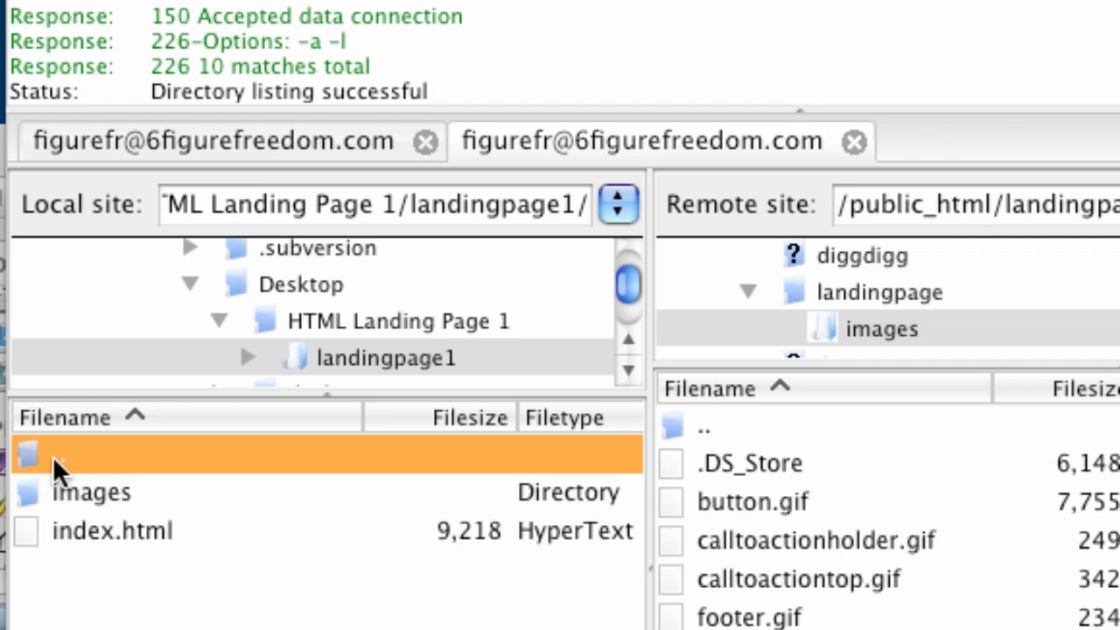
left_click(58, 491)
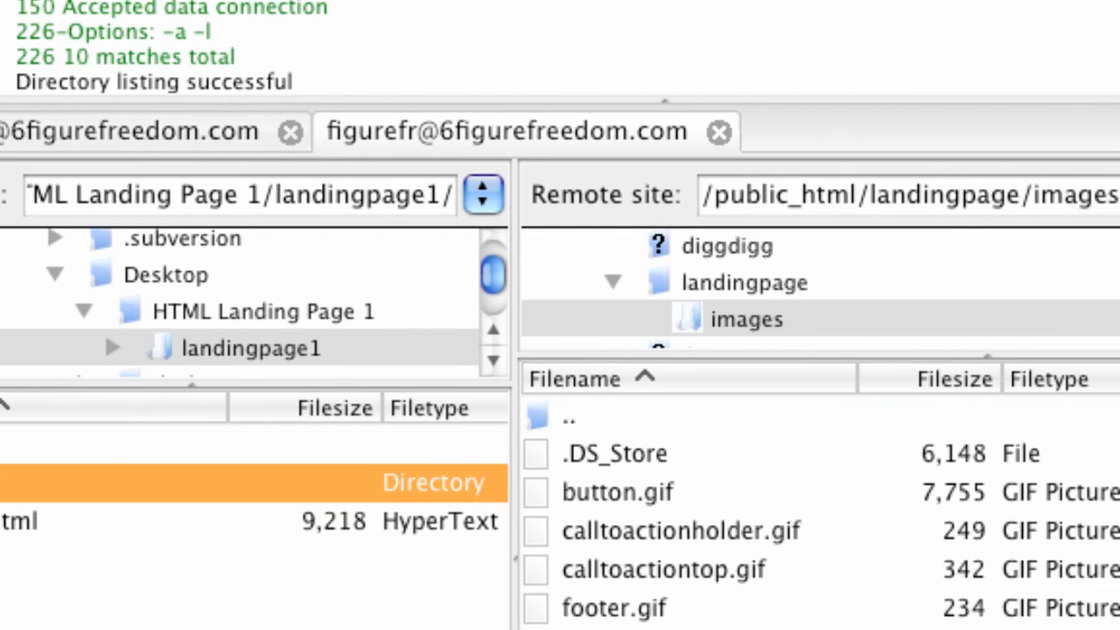
left_click(751, 287)
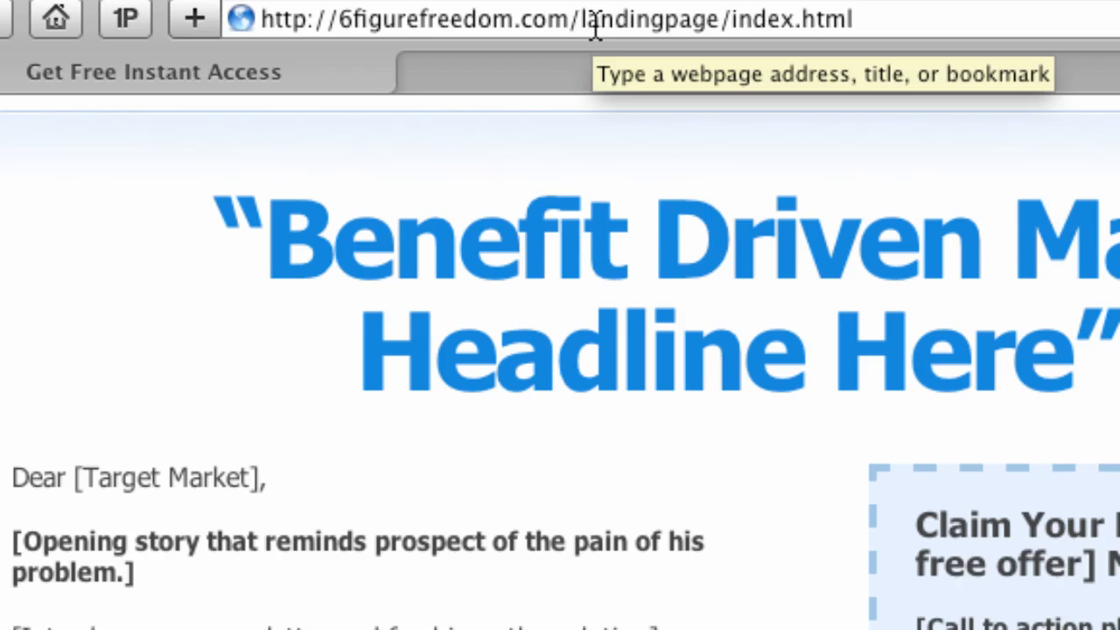
left_click(723, 25)
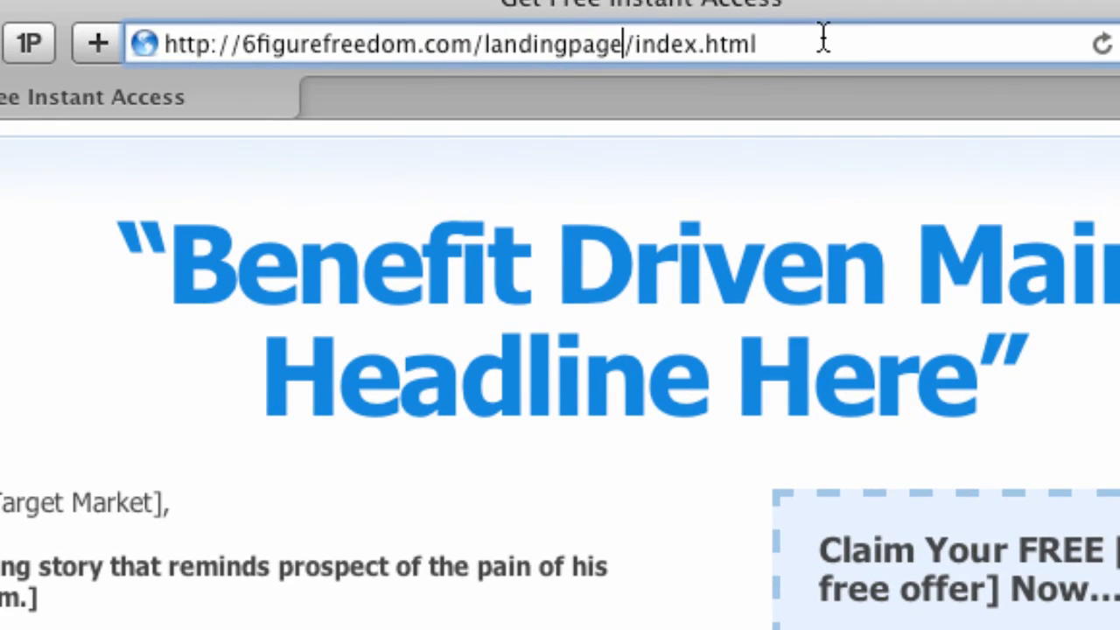
left_click_drag(557, 75, 174, 74)
left_click_drag(437, 35, 132, 35)
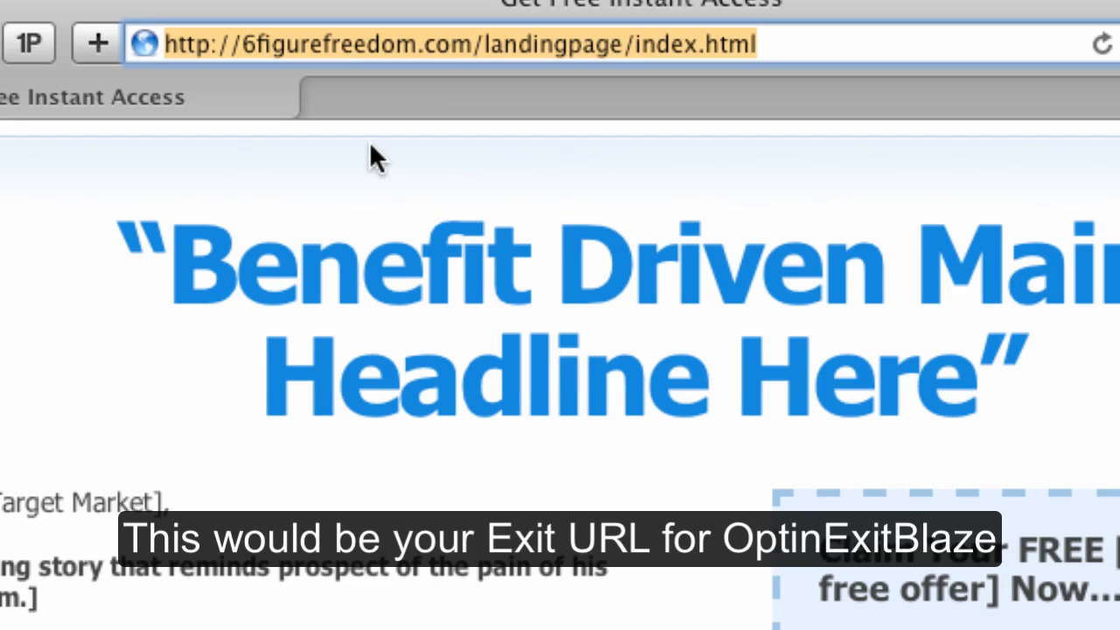
left_click(800, 43)
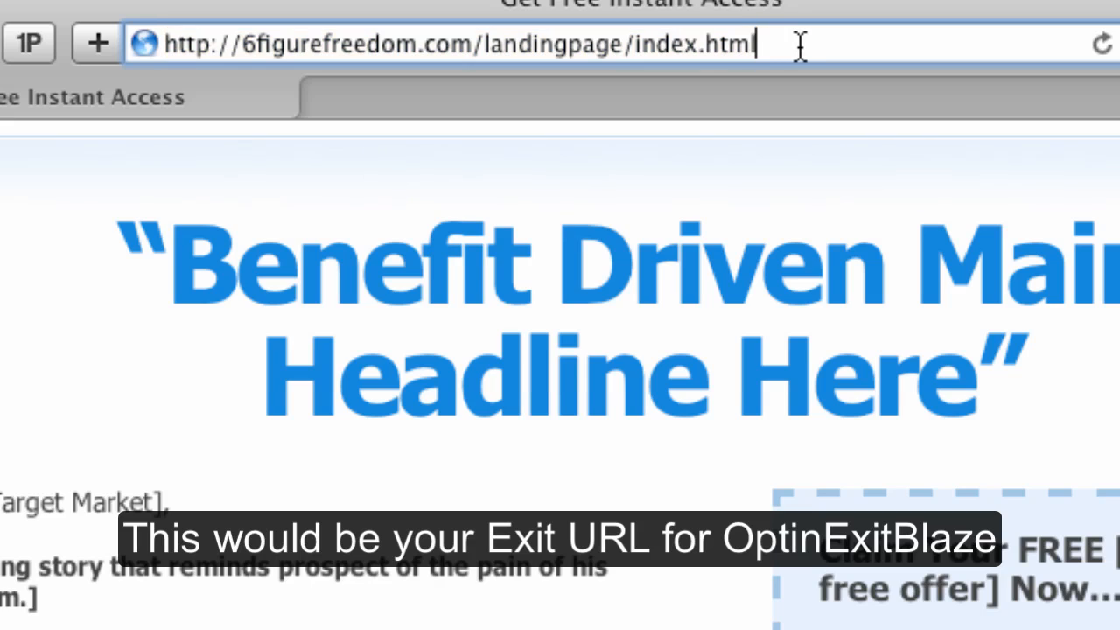
left_click_drag(800, 43, 165, 50)
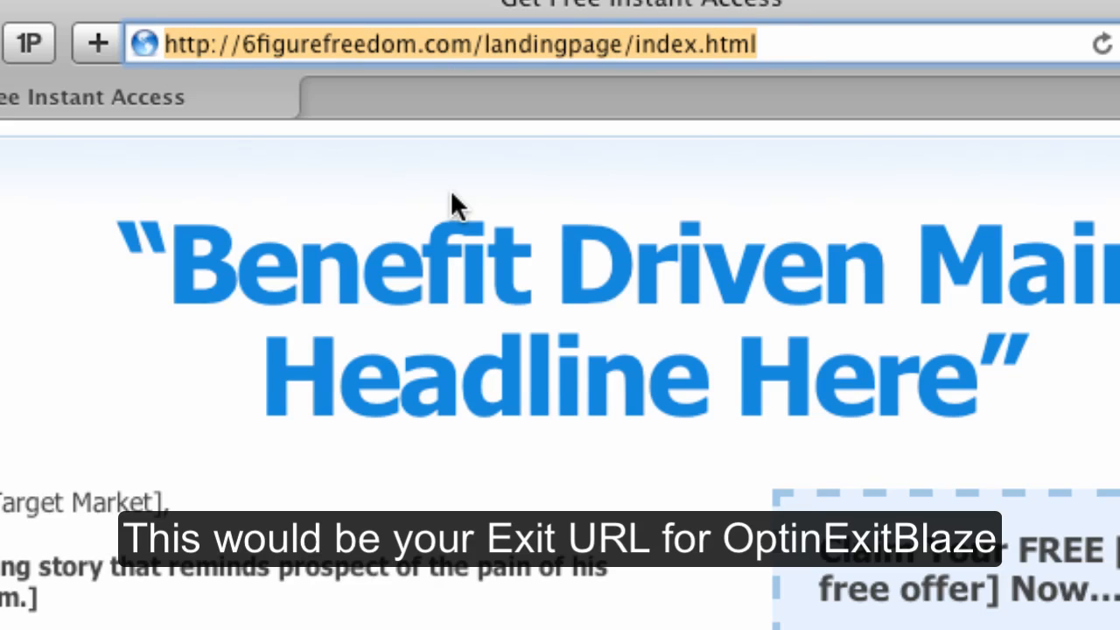